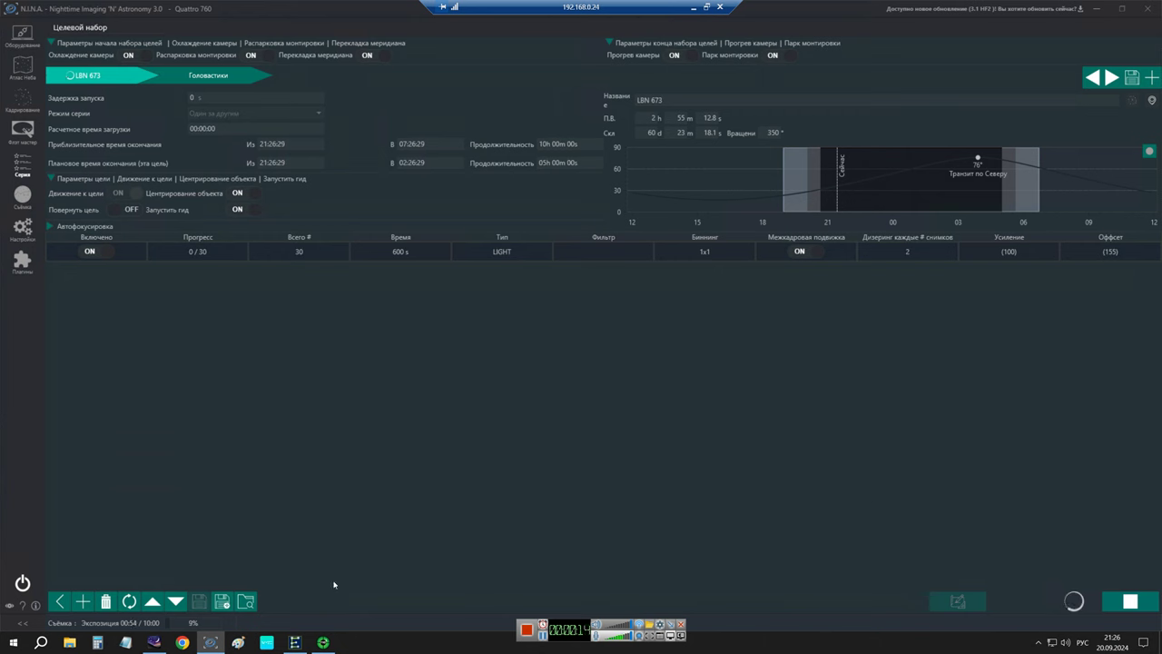
Open the Wyze camera app in BlueStacks and show the telescope camera's live feed
{"action": "left_click", "coordinate": [264, 642]}
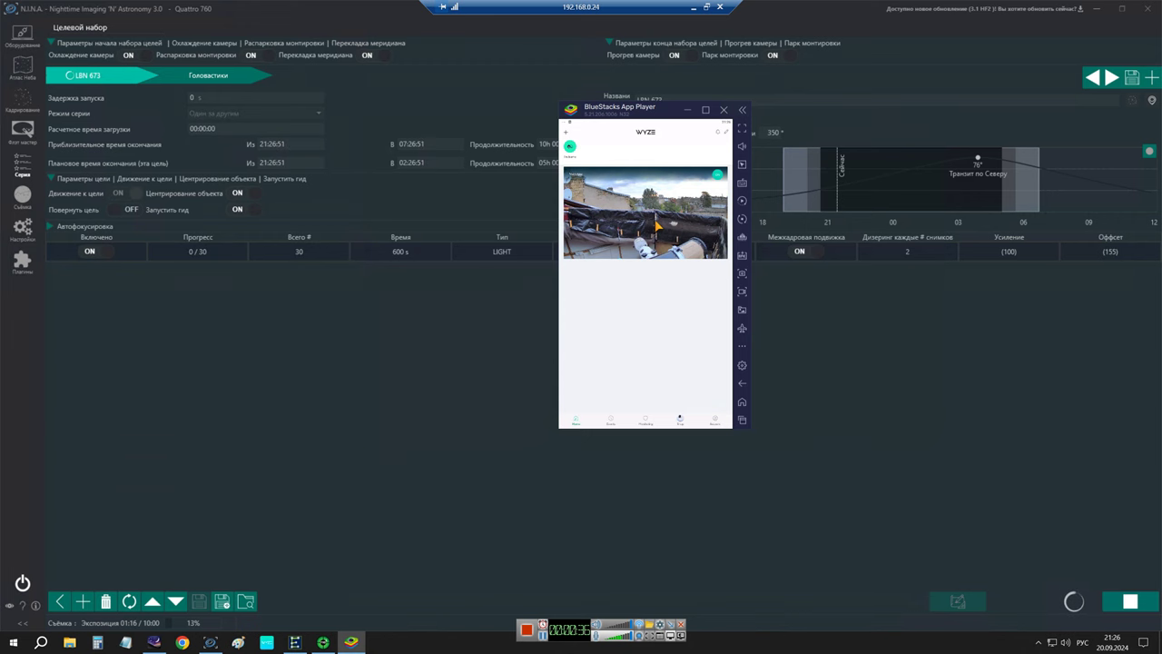
{"action": "left_click", "coordinate": [656, 224]}
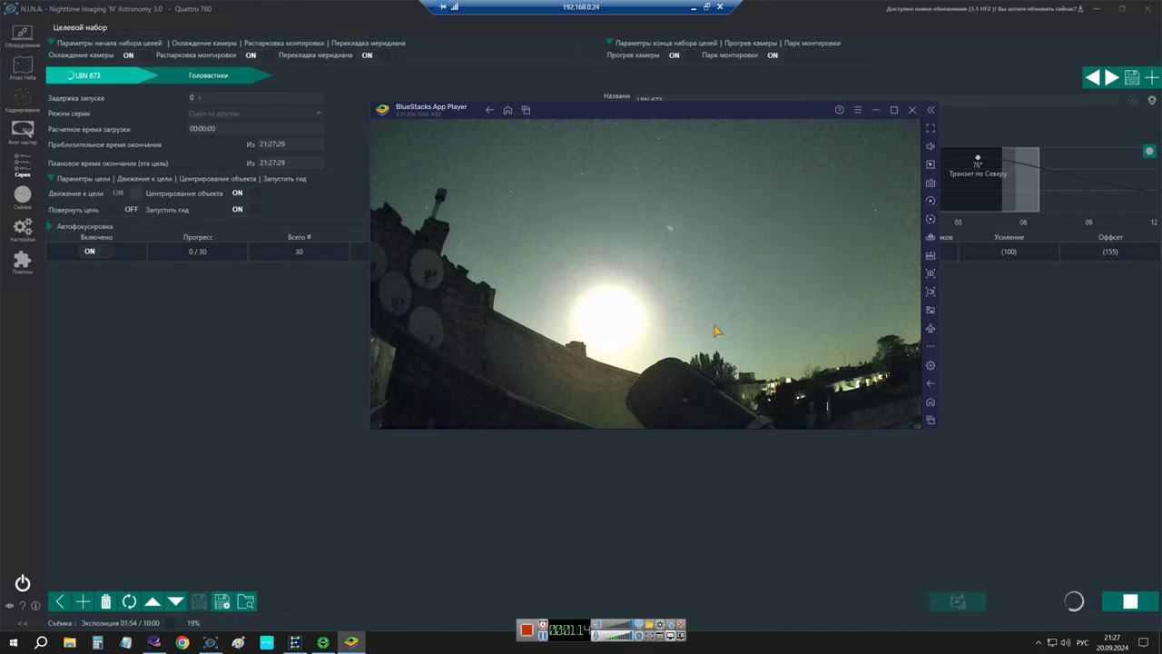
Check the framing and altitude chart of the Головастики target in N.I.N.A., and return to the sequence
{"action": "left_click", "coordinate": [20, 106]}
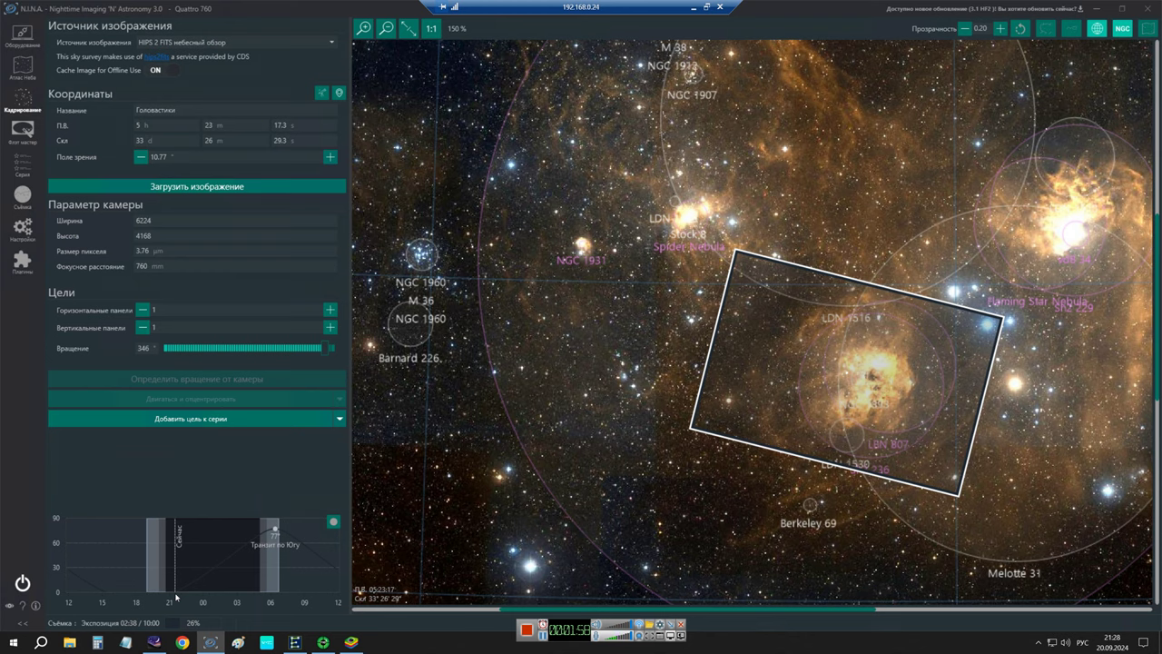
{"action": "mouse_move", "coordinate": [219, 572]}
{"action": "left_click", "coordinate": [22, 163]}
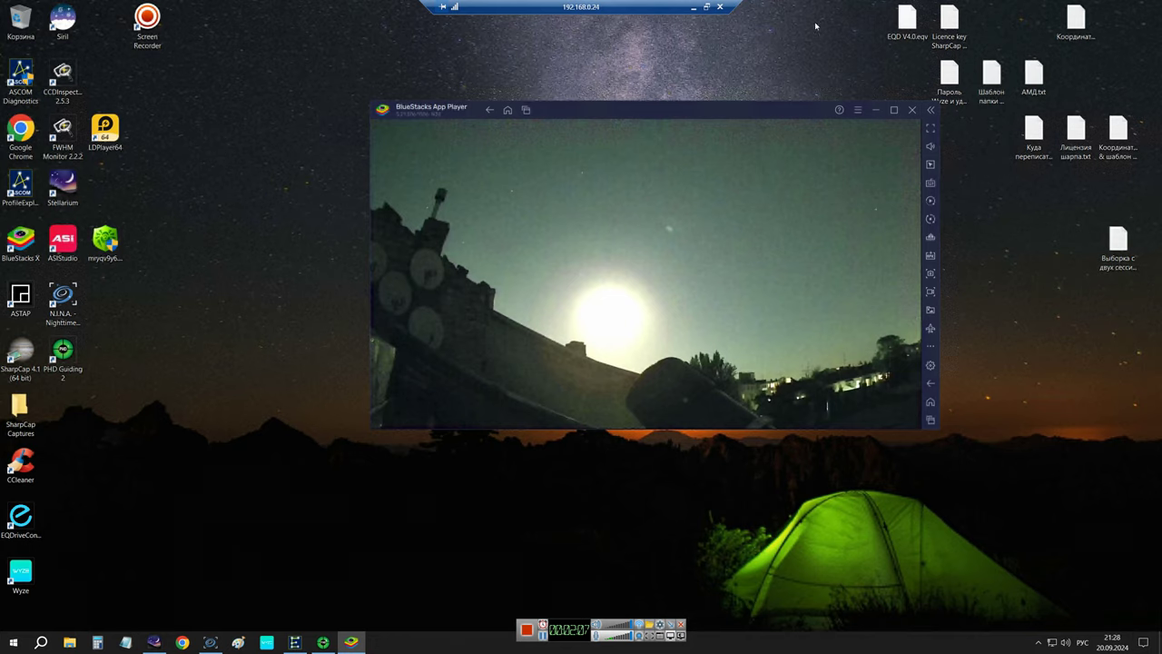
Minimise N.I.N.A. and the remote session to view the local desktop, and return to the remote computer
{"action": "left_click", "coordinate": [1096, 8]}
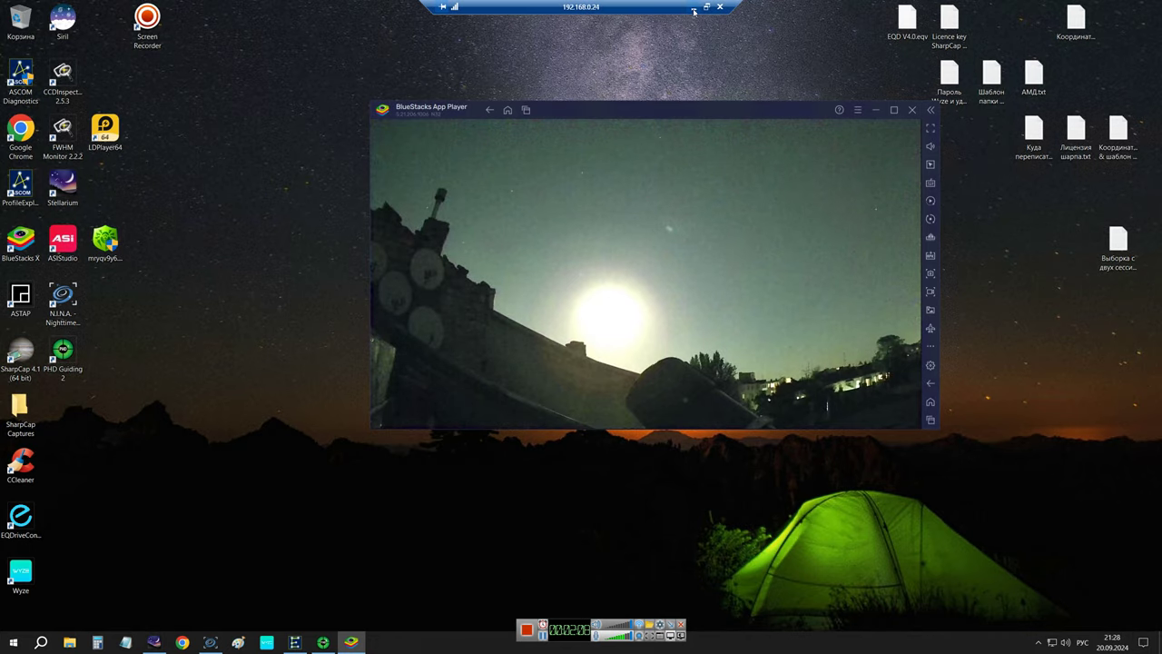
{"action": "left_click", "coordinate": [693, 9]}
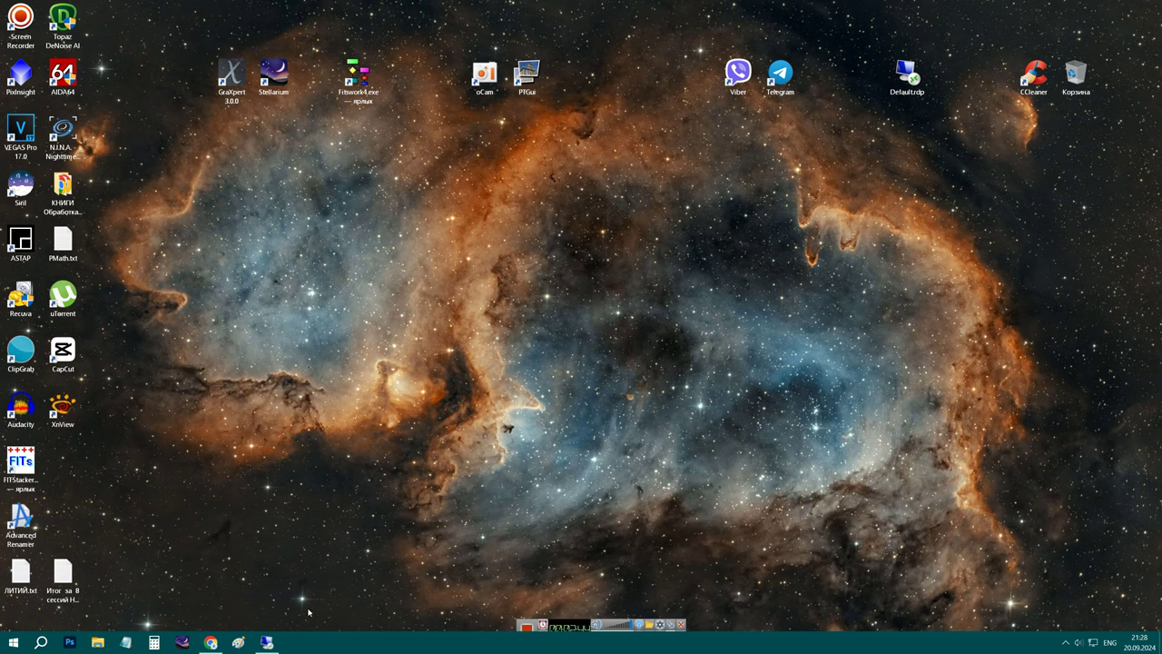
{"action": "left_click", "coordinate": [269, 642]}
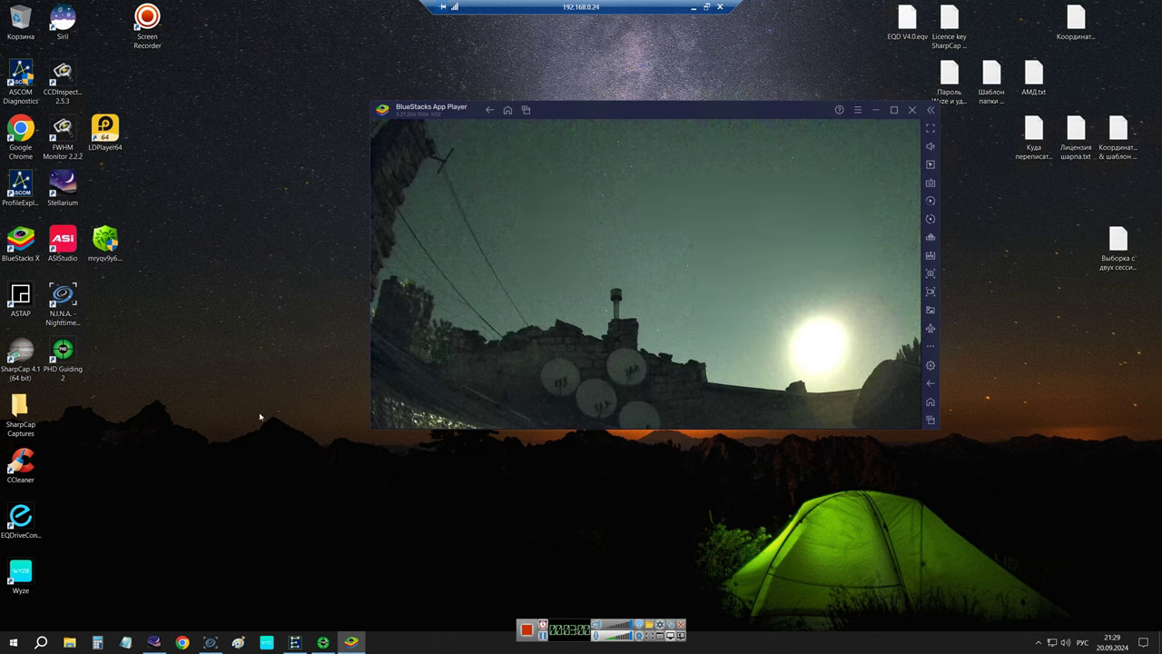
Zoom the captured image out to the full frame in N.I.N.A.'s imaging view and clear the guiding graph
{"action": "left_click", "coordinate": [210, 641]}
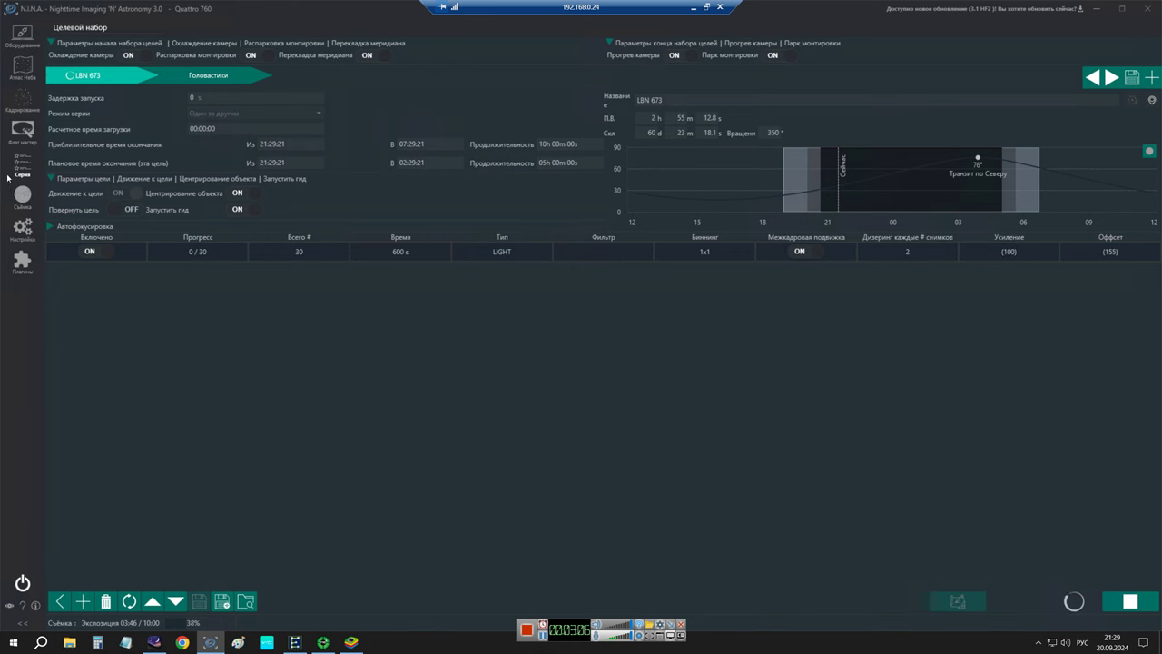
{"action": "left_click", "coordinate": [23, 200]}
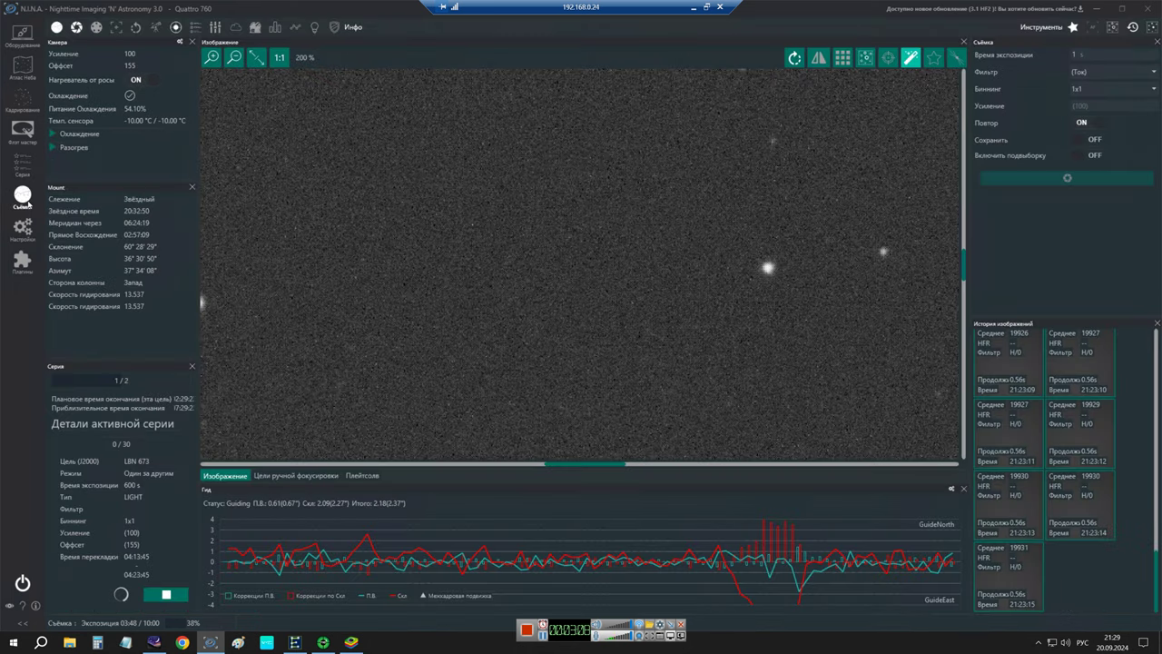
{"action": "scroll", "coordinate": [659, 215], "scroll_direction": "down", "scroll_amount": 5}
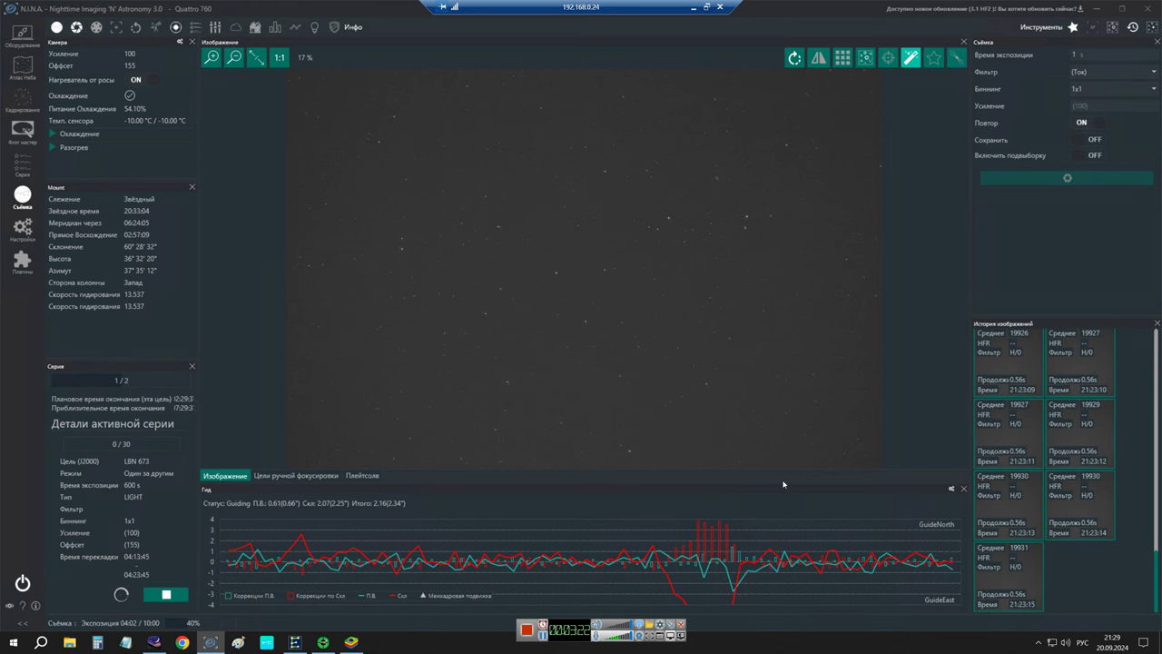
{"action": "left_click", "coordinate": [740, 493]}
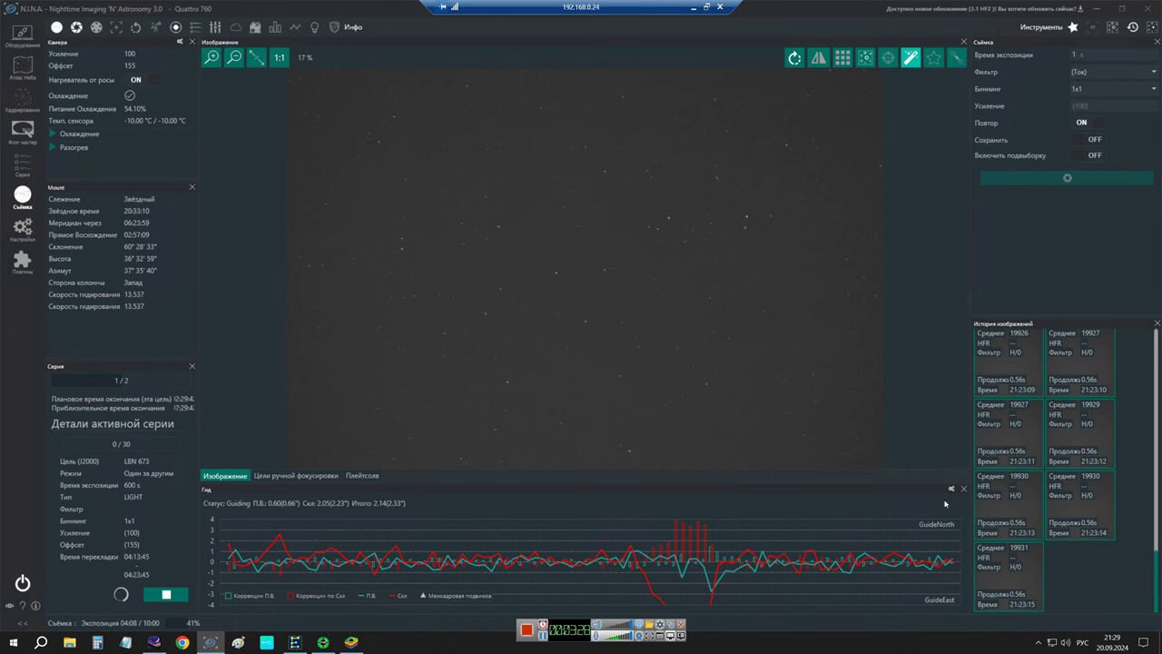
{"action": "mouse_move", "coordinate": [546, 499]}
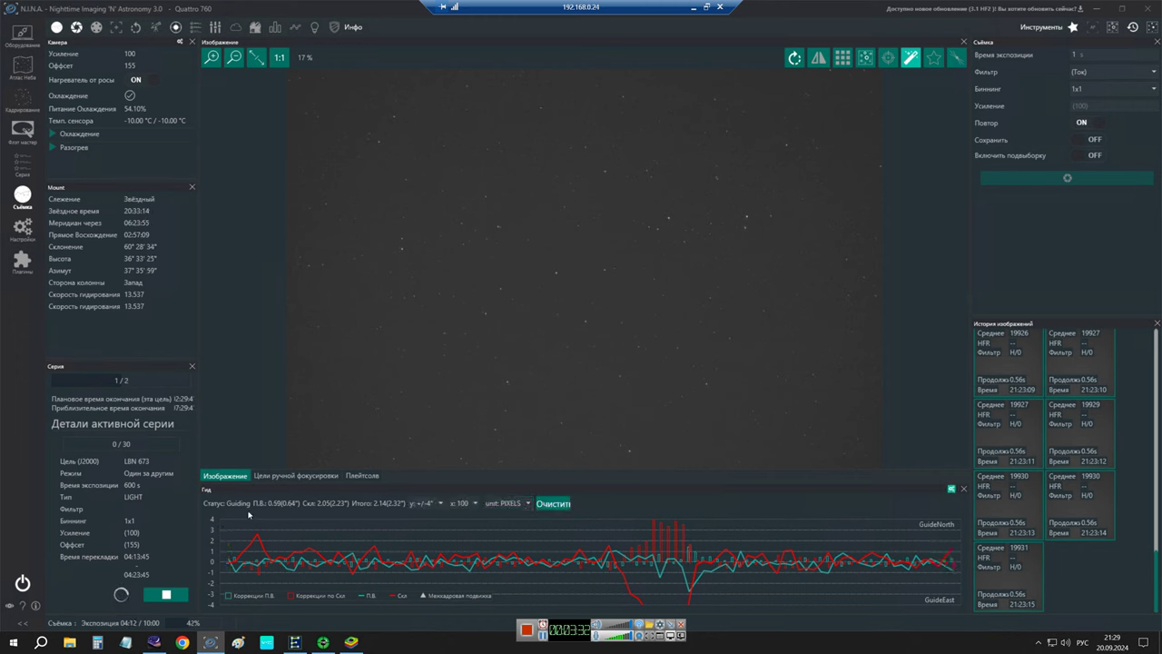
{"action": "left_click", "coordinate": [553, 503]}
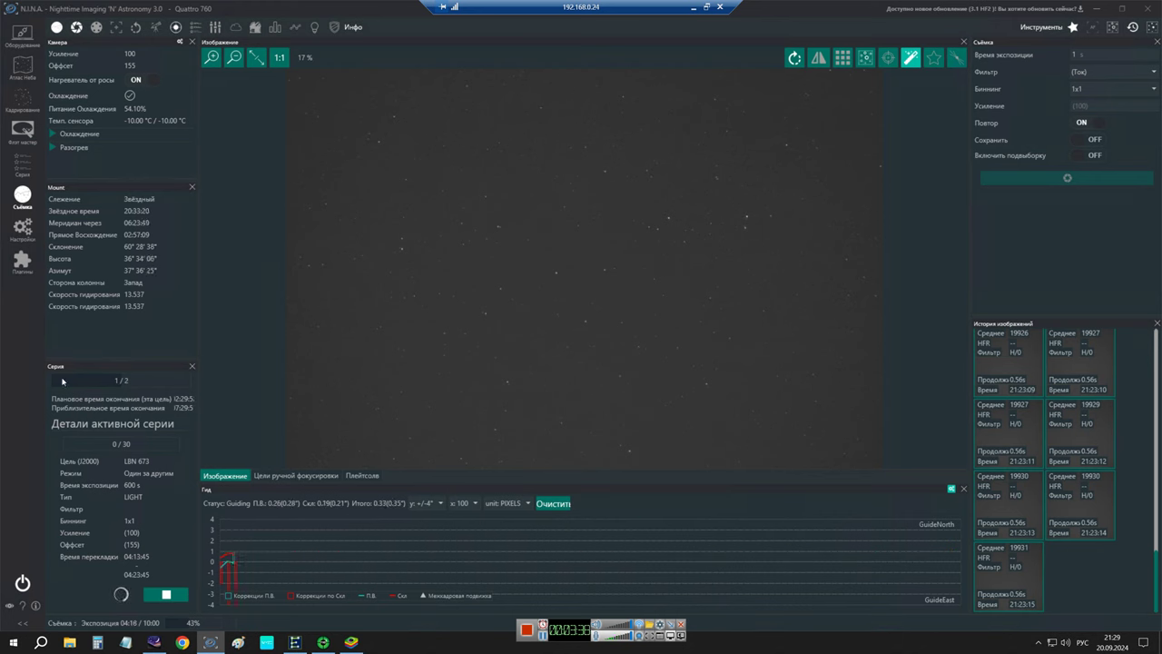
Check the altitude chart of LBN 673 in the sequence and the telescope's pointing on the live camera feed
{"action": "left_click", "coordinate": [23, 163]}
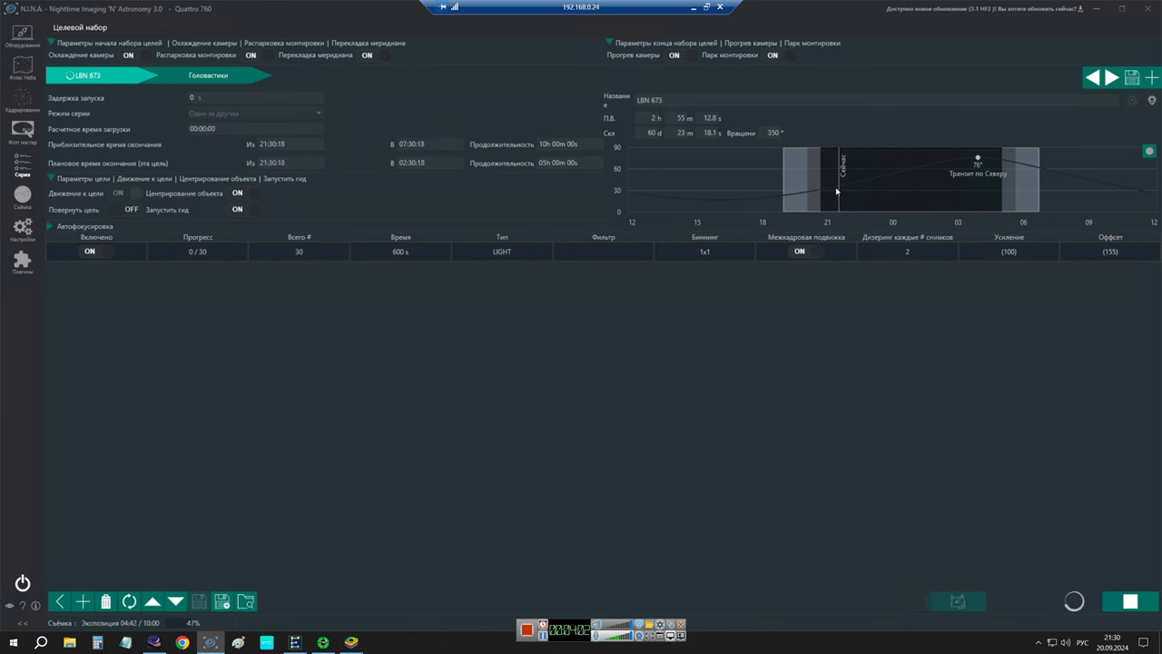
{"action": "mouse_move", "coordinate": [840, 190]}
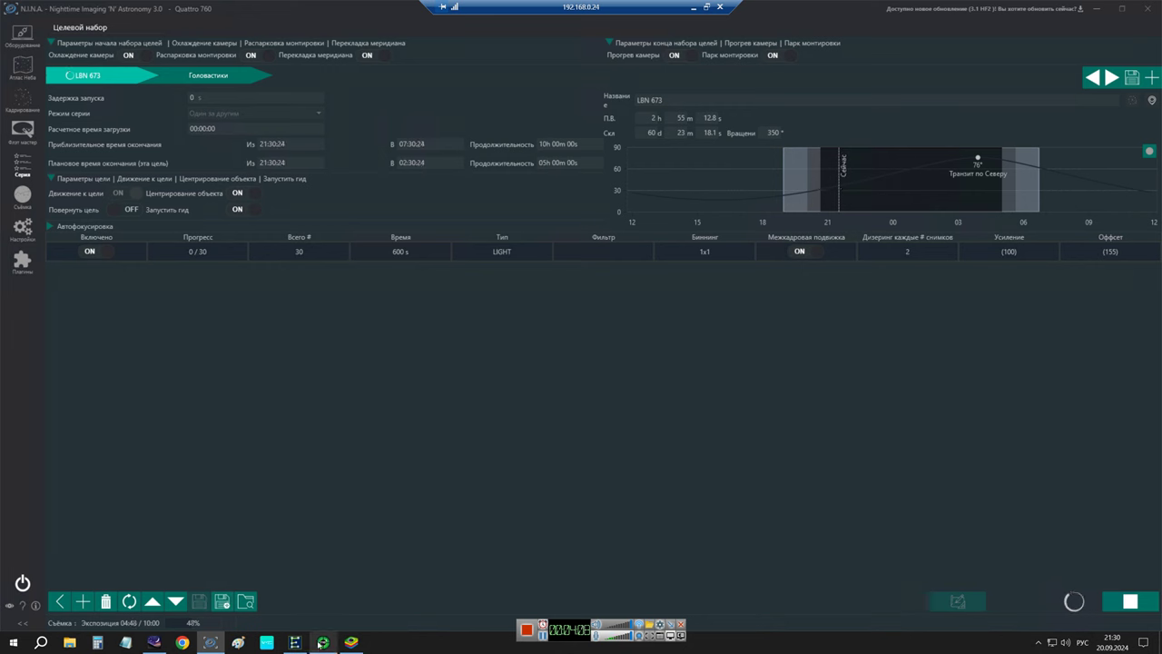
{"action": "left_click", "coordinate": [352, 642]}
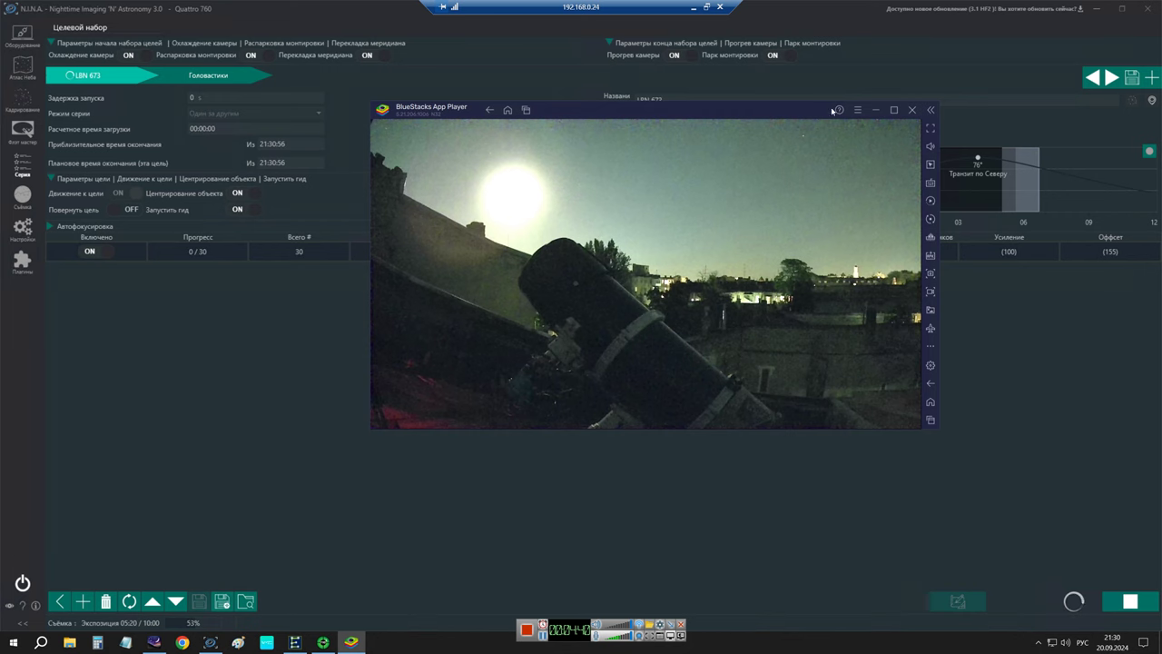
{"action": "left_click", "coordinate": [875, 110]}
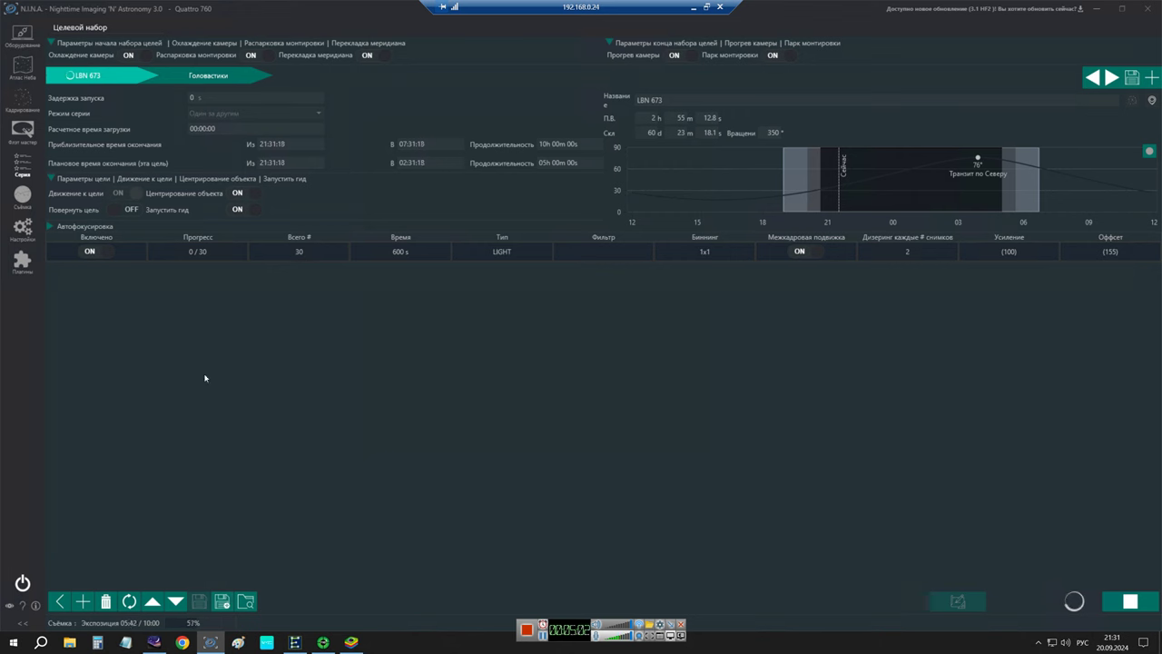
Examine the stars in the captured image, and inspect the guiding history in PHD2 Guiding
{"action": "left_click", "coordinate": [22, 196]}
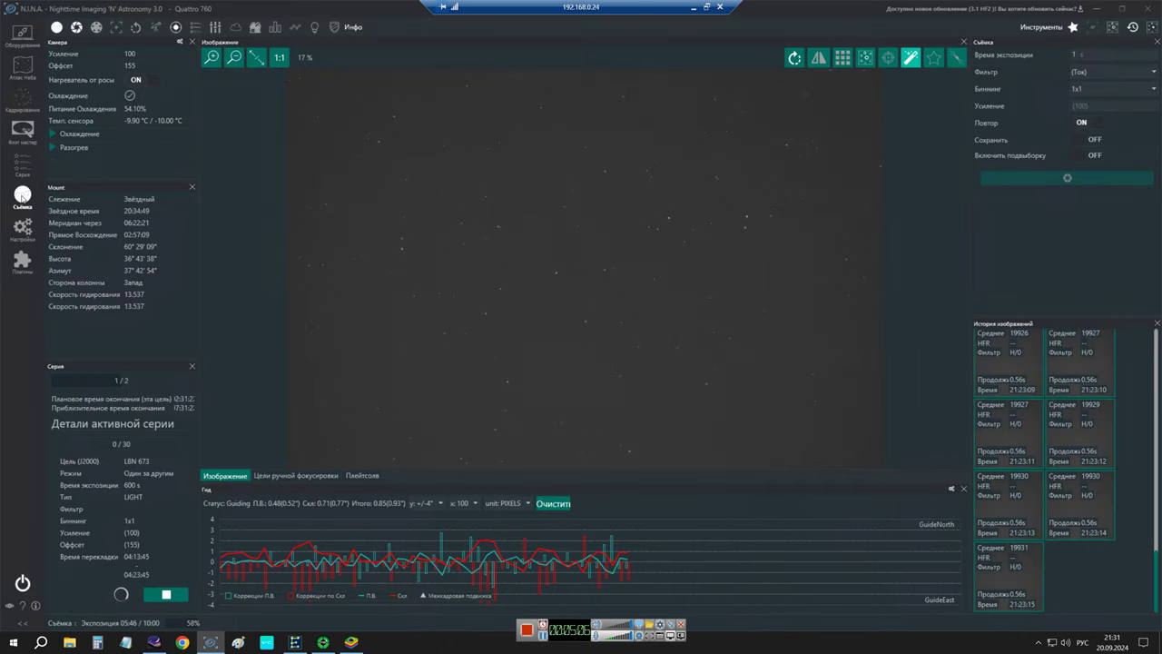
{"action": "scroll", "coordinate": [621, 270], "scroll_direction": "up", "scroll_amount": 4}
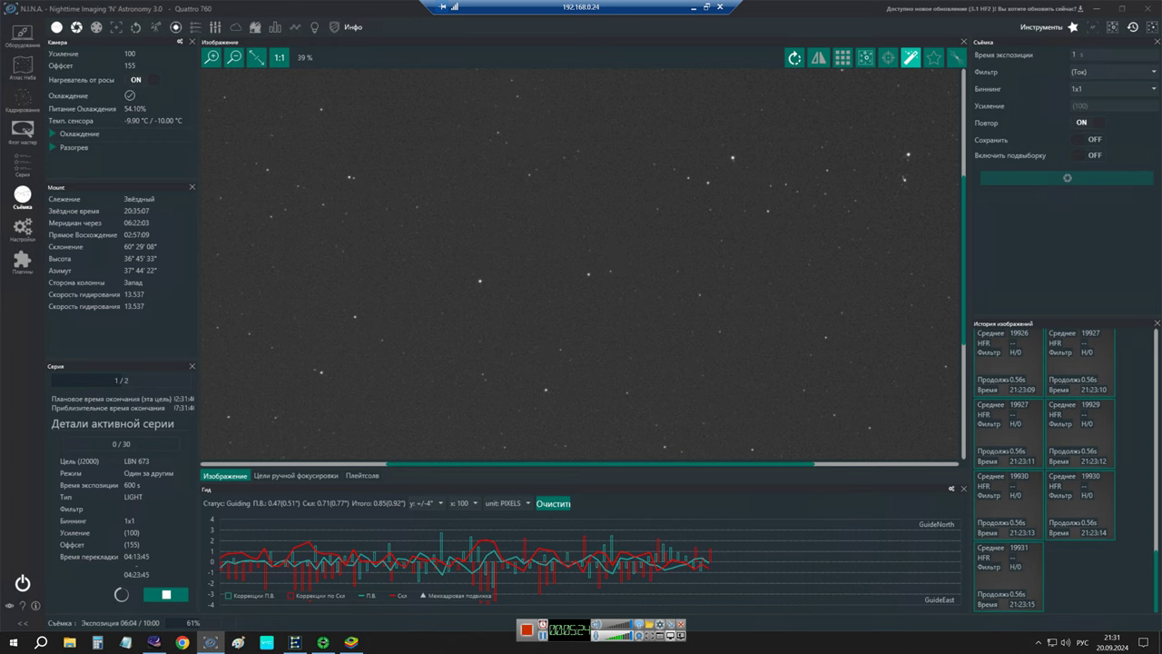
{"action": "left_click", "coordinate": [322, 642]}
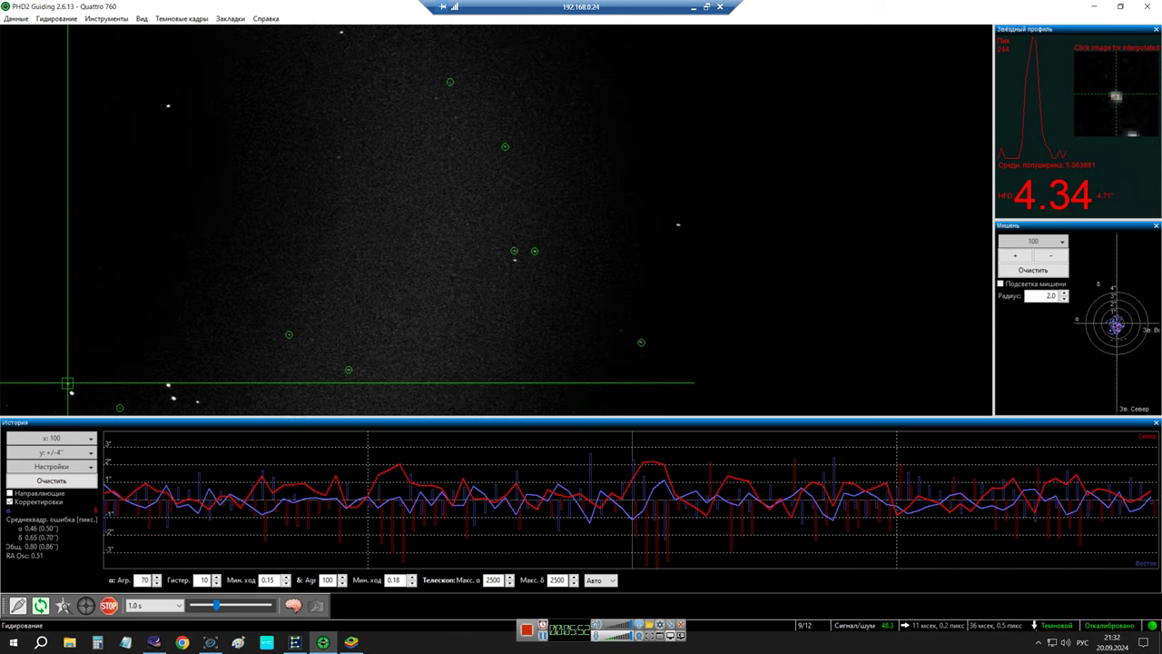
View the telescope on the live camera feed over the imaging view, and minimise PHD2 Guiding and the camera window
{"action": "left_click", "coordinate": [350, 642]}
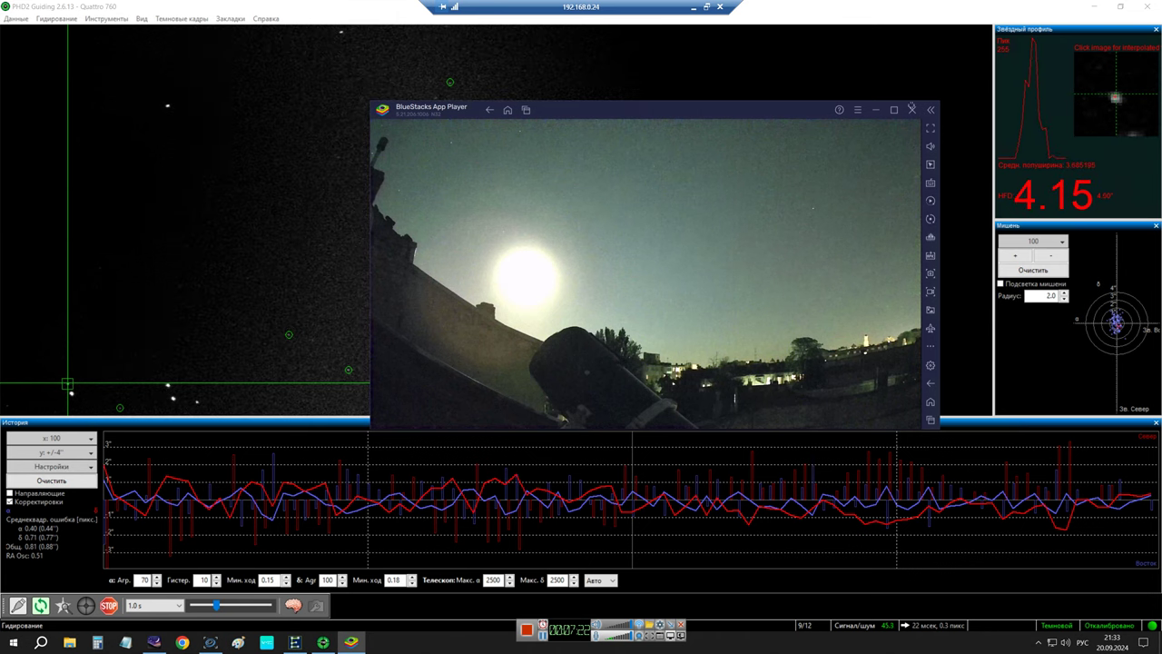
{"action": "left_click", "coordinate": [1094, 7]}
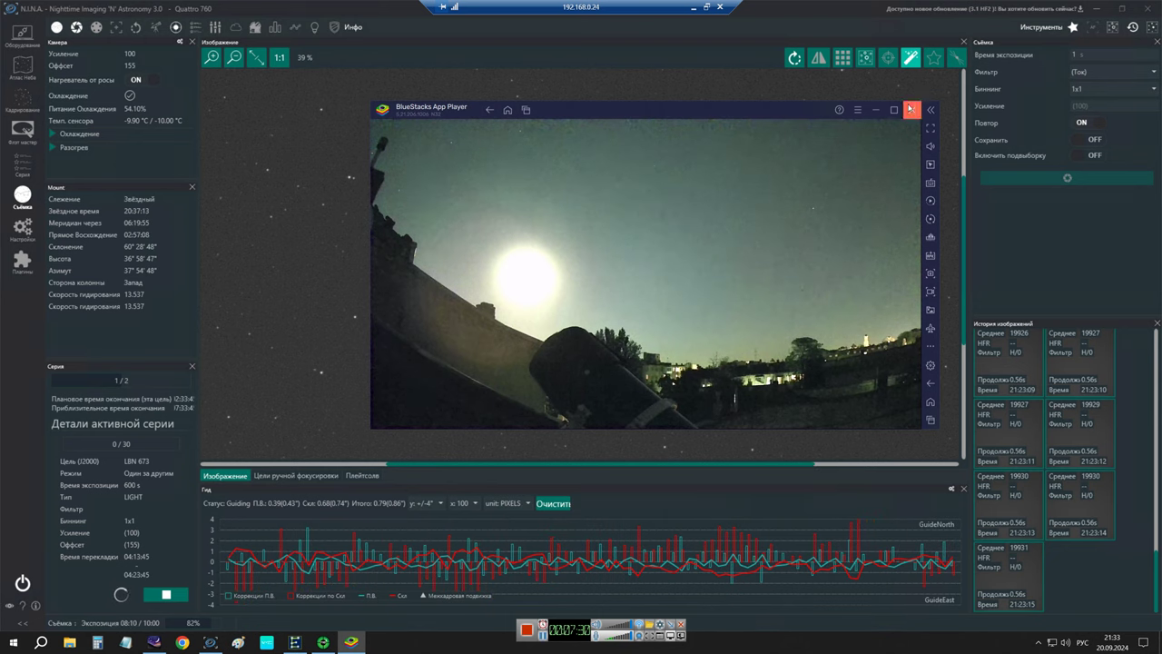
{"action": "left_click_drag", "start_coordinate": [776, 117], "coordinate": [872, 130]}
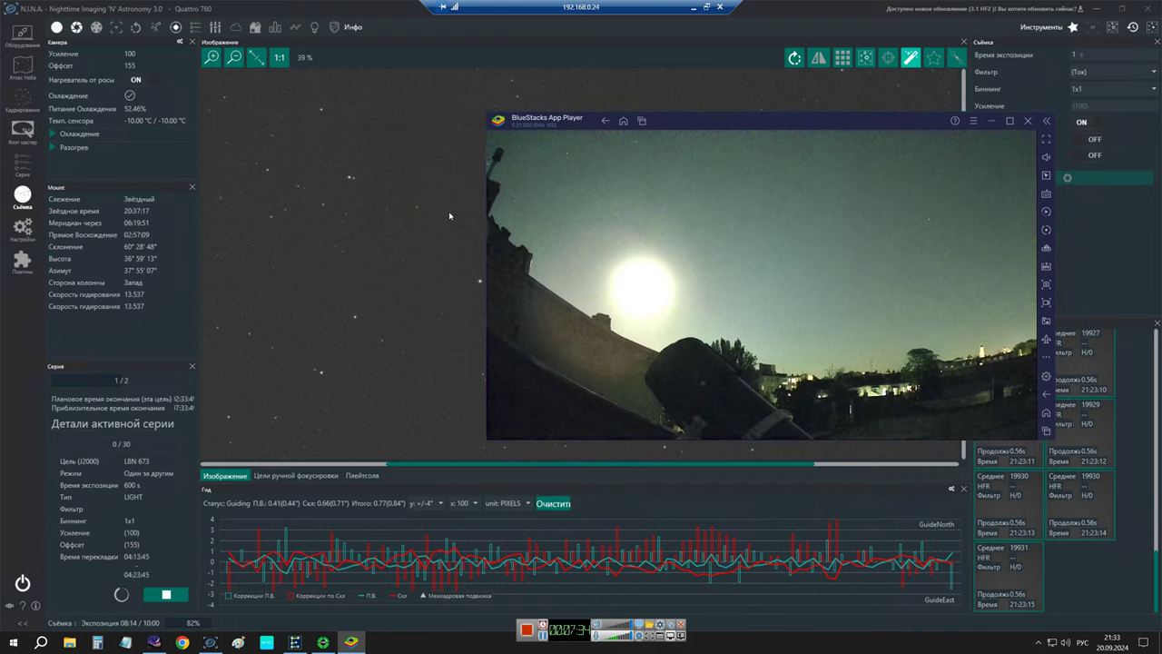
{"action": "scroll", "coordinate": [358, 260], "scroll_direction": "down", "scroll_amount": 3}
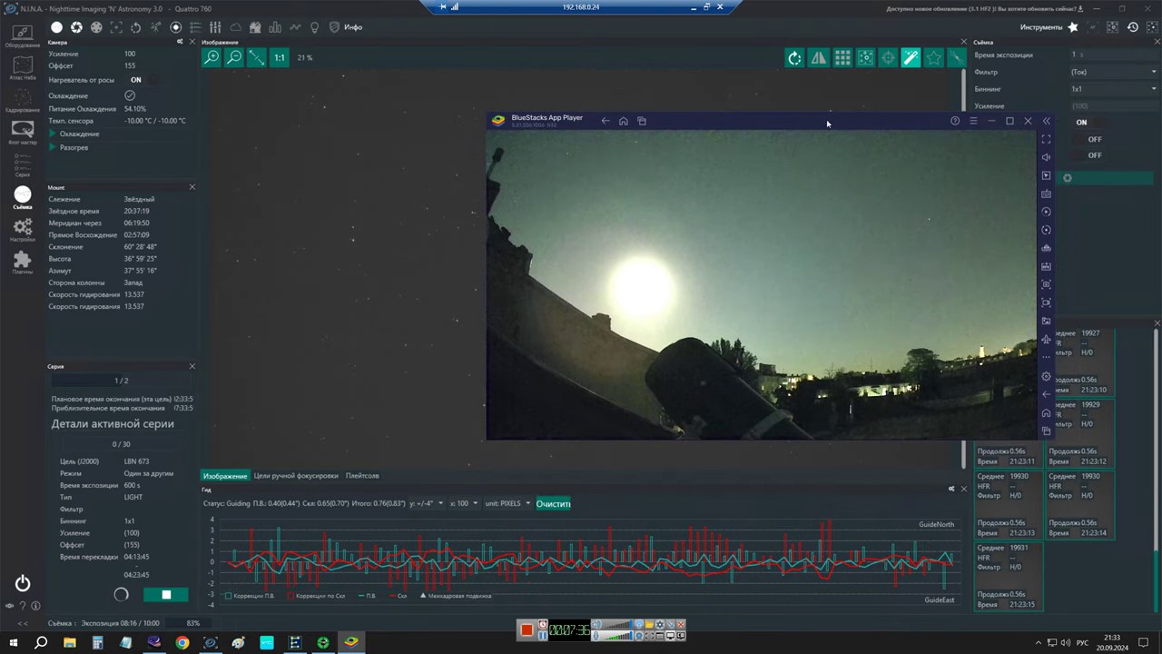
{"action": "left_click_drag", "start_coordinate": [849, 114], "coordinate": [839, 147]}
{"action": "left_click", "coordinate": [981, 153]}
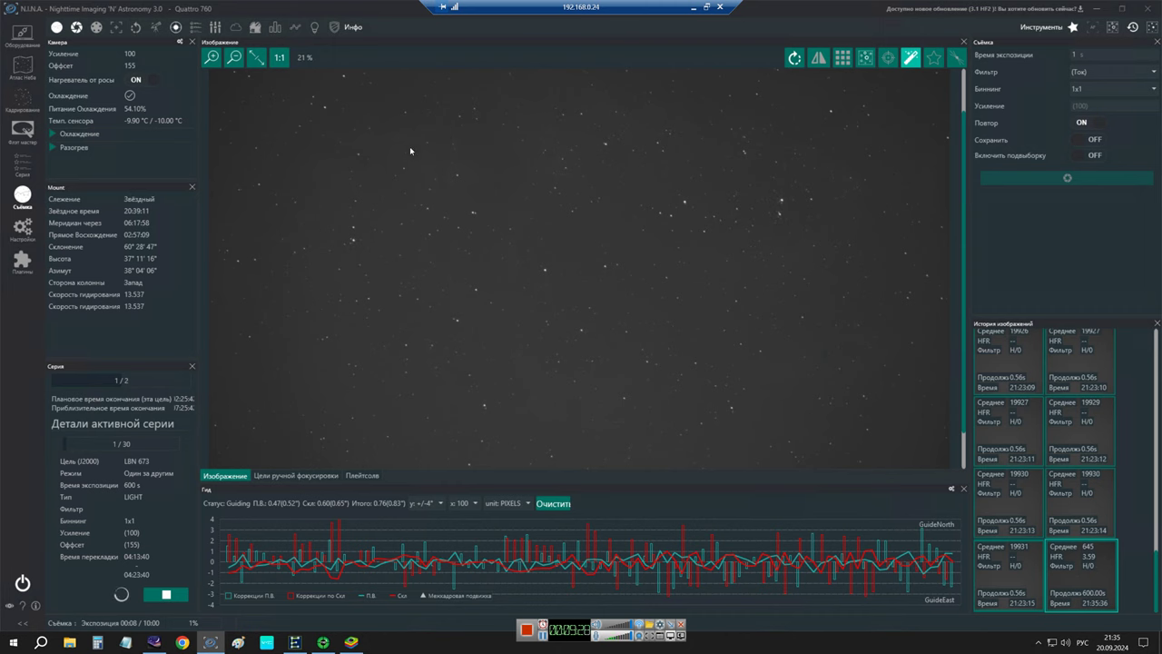
Examine the star shapes across the first 600-second LBN 673 frame, both magnified and at full frame
{"action": "scroll", "coordinate": [455, 158], "scroll_direction": "up", "scroll_amount": 5}
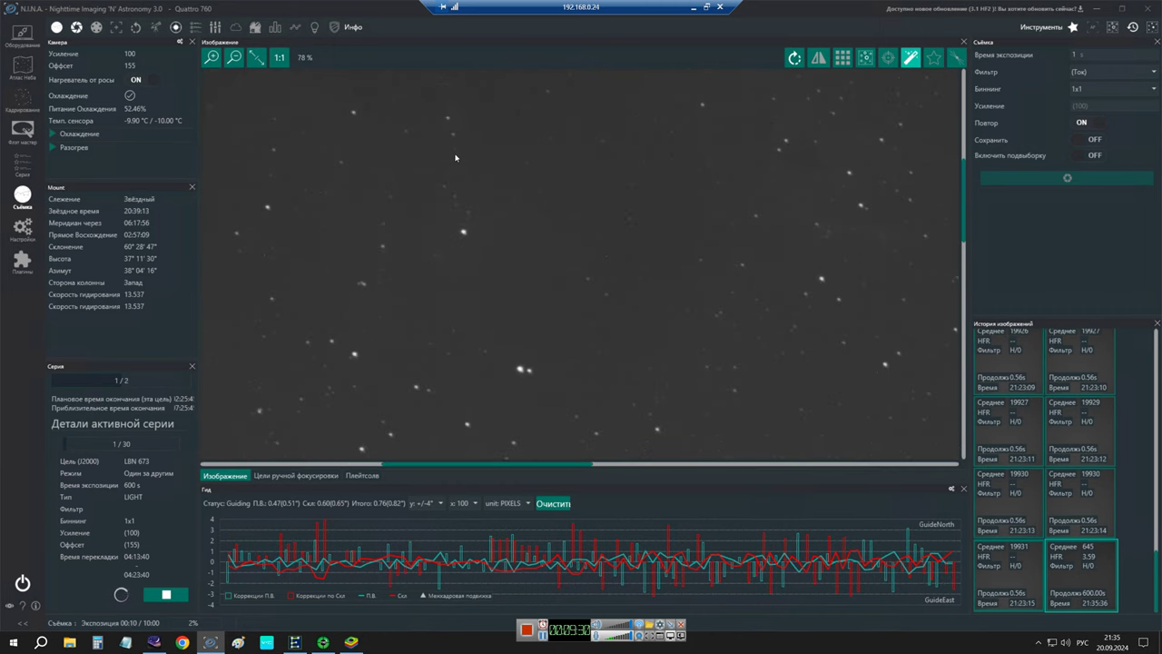
{"action": "scroll", "coordinate": [807, 233], "scroll_direction": "down", "scroll_amount": 5}
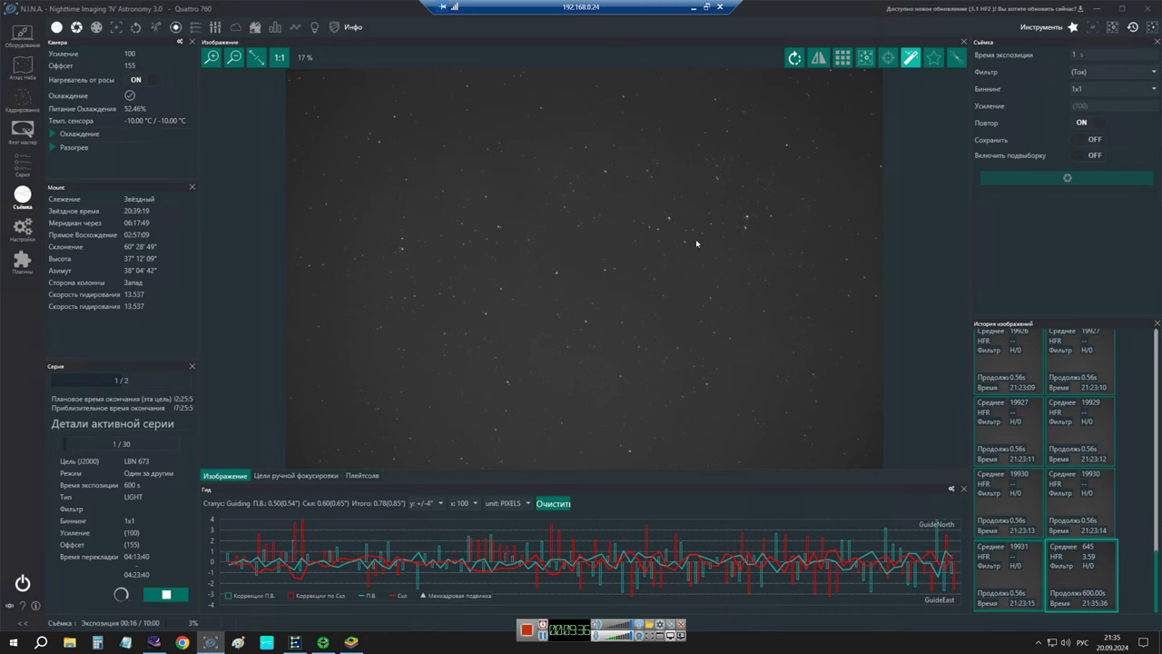
{"action": "scroll", "coordinate": [523, 218], "scroll_direction": "up", "scroll_amount": 6}
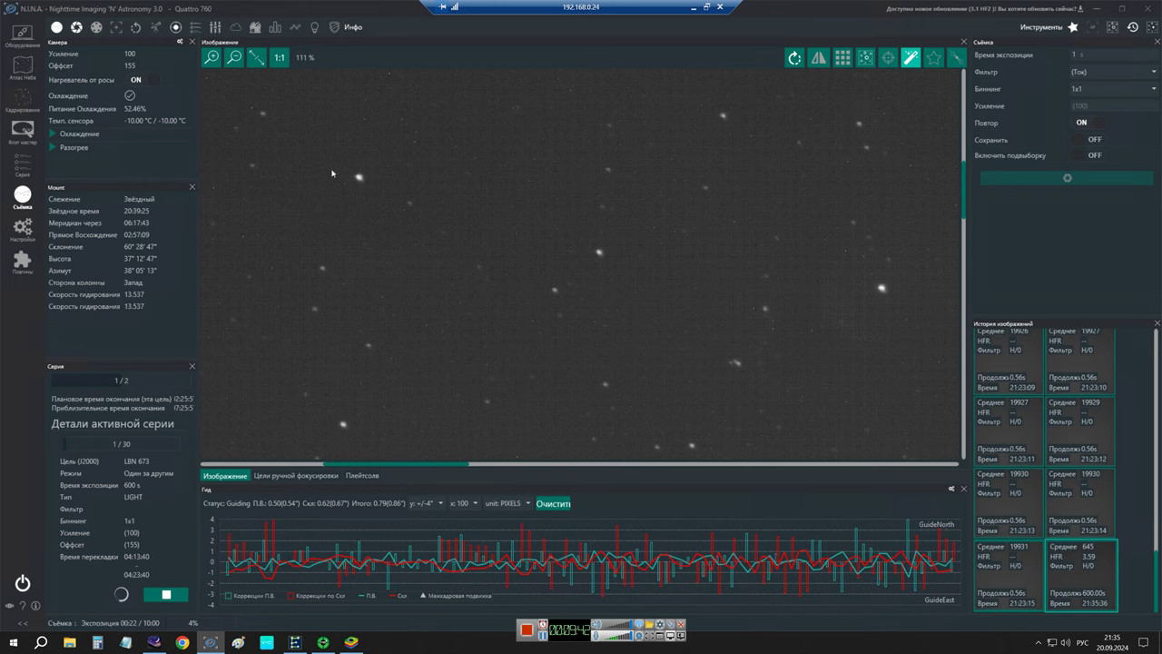
{"action": "scroll", "coordinate": [661, 241], "scroll_direction": "down", "scroll_amount": 2}
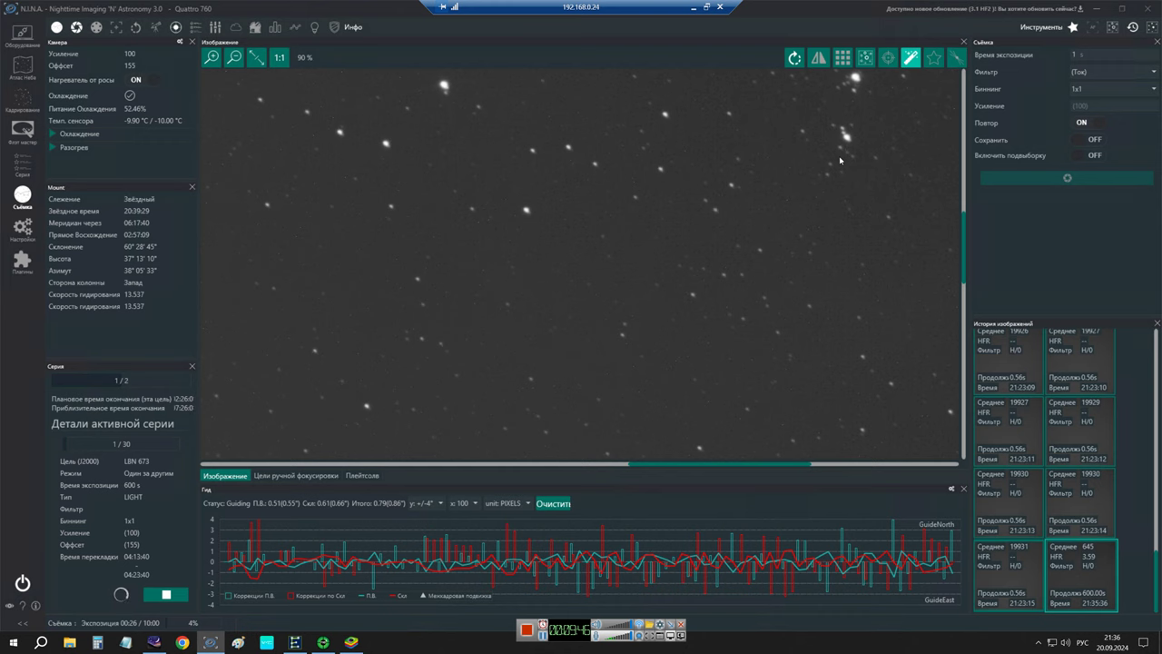
{"action": "scroll", "coordinate": [840, 161], "scroll_direction": "down", "scroll_amount": 5}
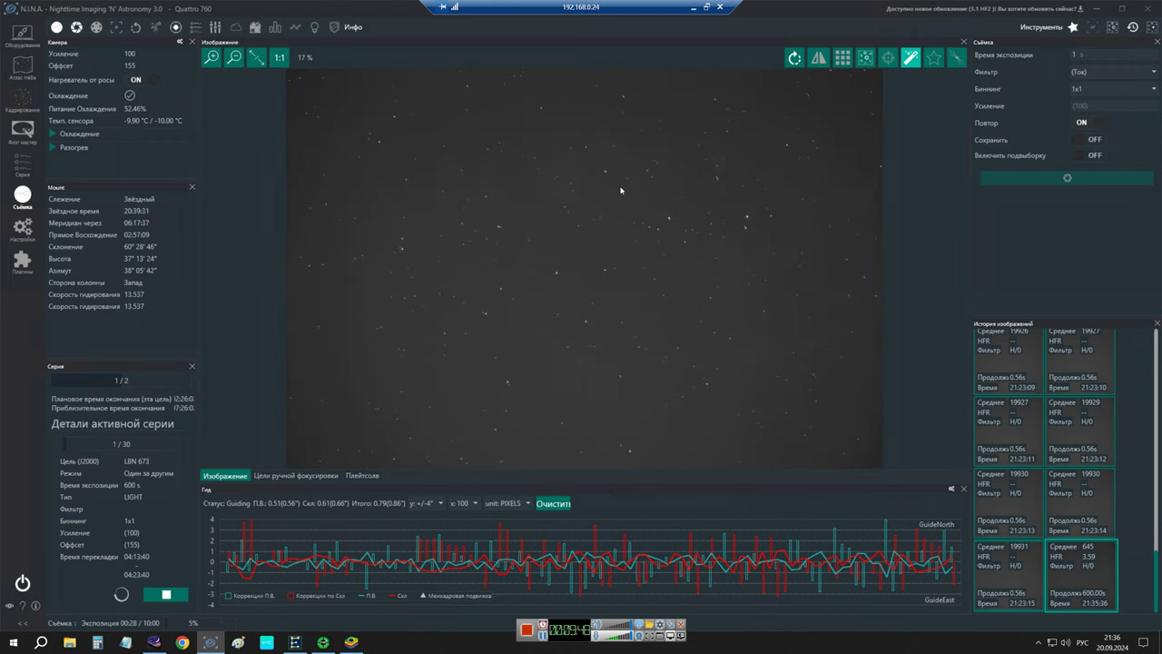
{"action": "scroll", "coordinate": [566, 264], "scroll_direction": "up", "scroll_amount": 4}
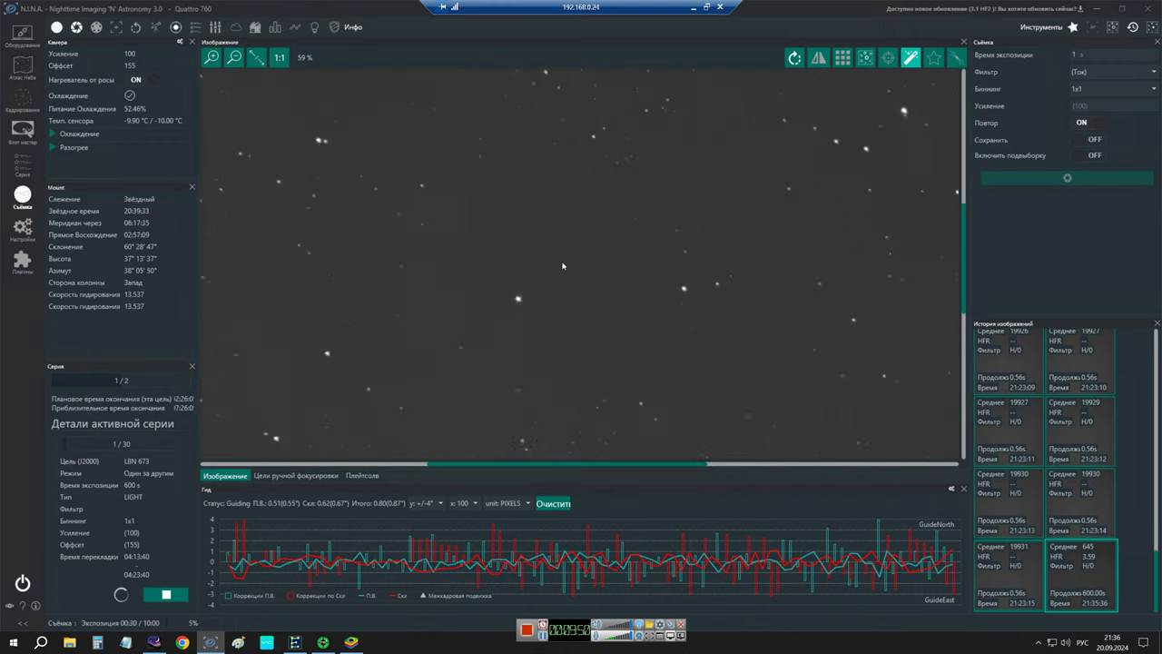
{"action": "scroll", "coordinate": [562, 265], "scroll_direction": "down", "scroll_amount": 4}
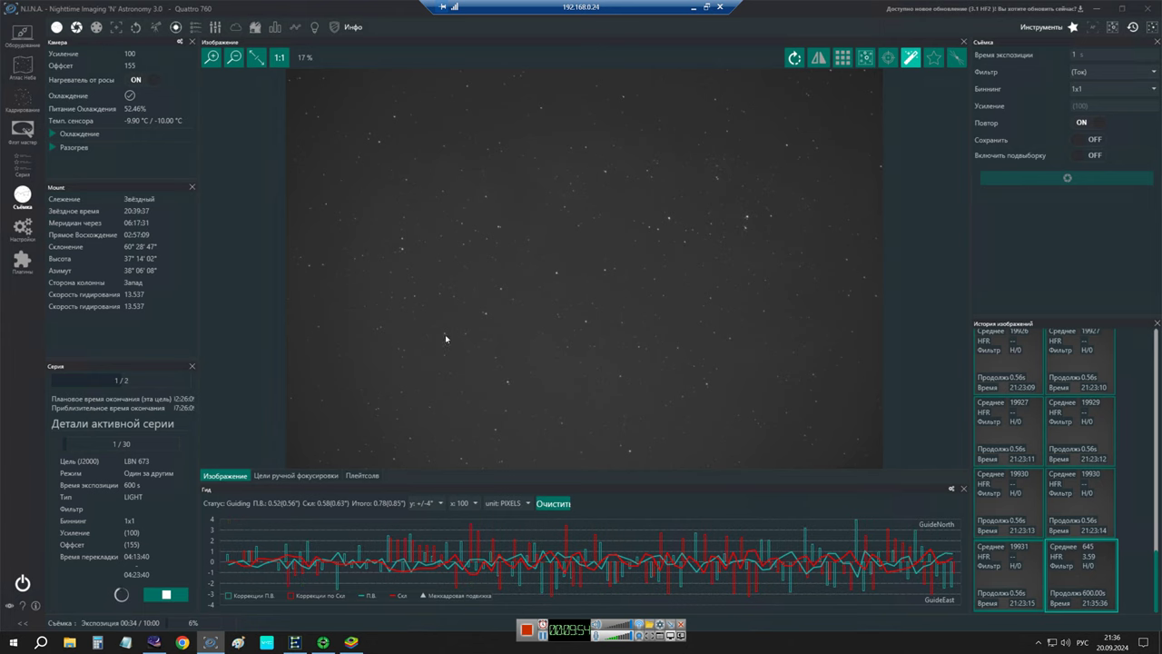
Set the total number of LBN 673 exposures in the sequence to 25 and open the Головастики target
{"action": "left_click", "coordinate": [25, 170]}
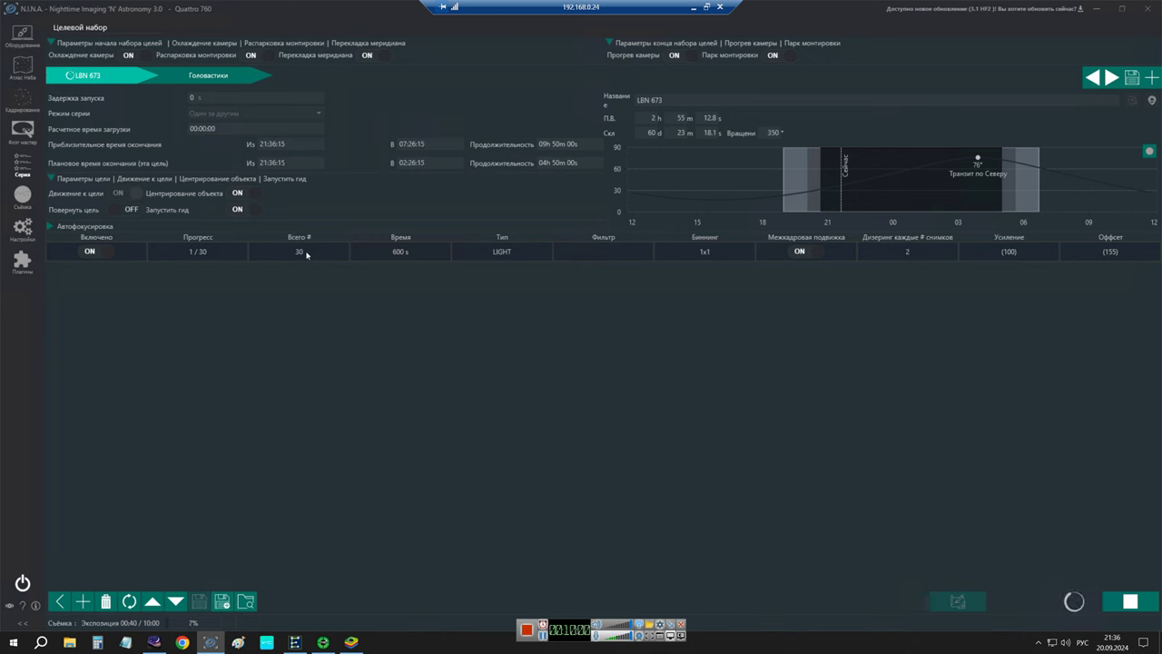
{"action": "left_click", "coordinate": [306, 255]}
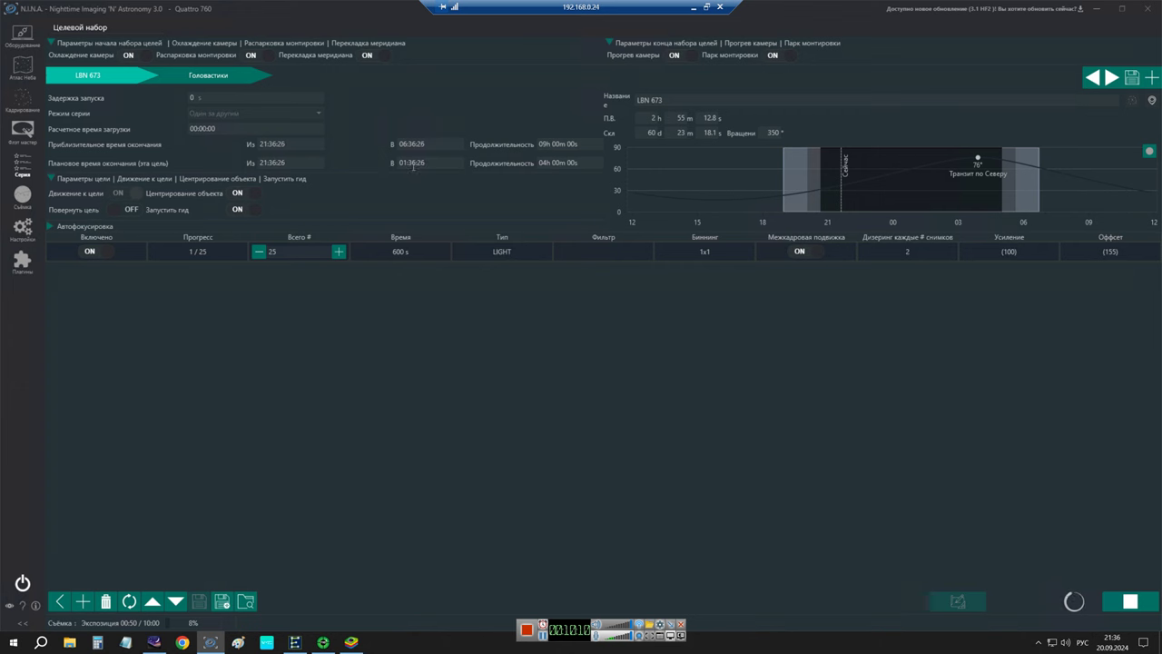
{"action": "left_click", "coordinate": [227, 75]}
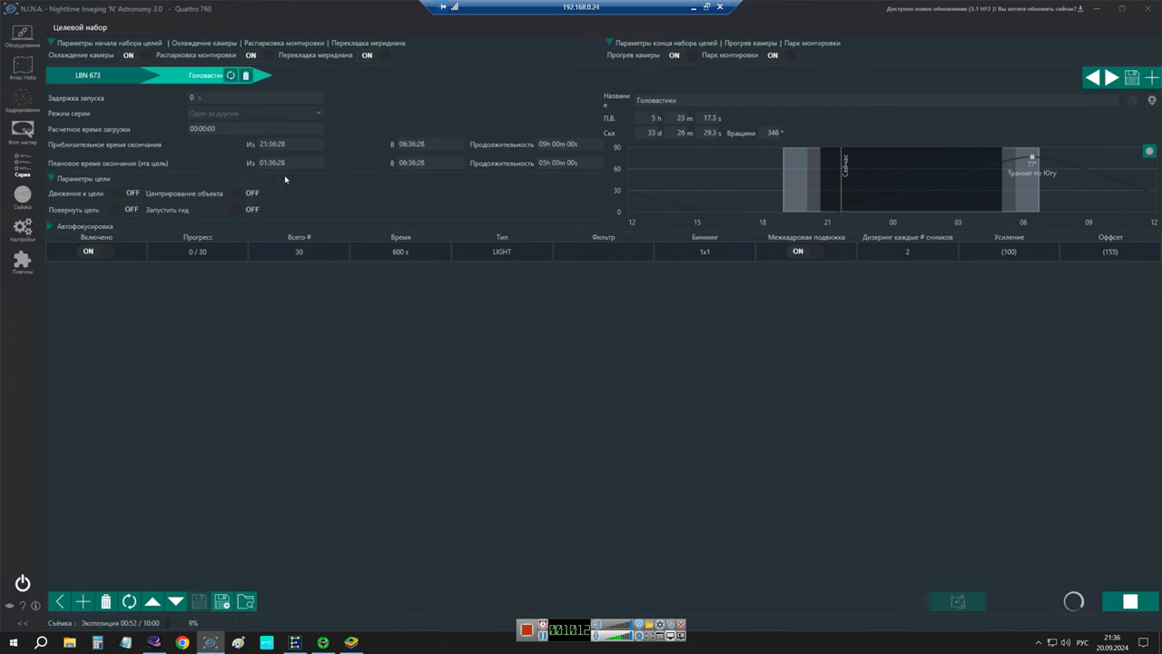
Set the total number of exposures for the Головастики target to 20
{"action": "left_click", "coordinate": [276, 255]}
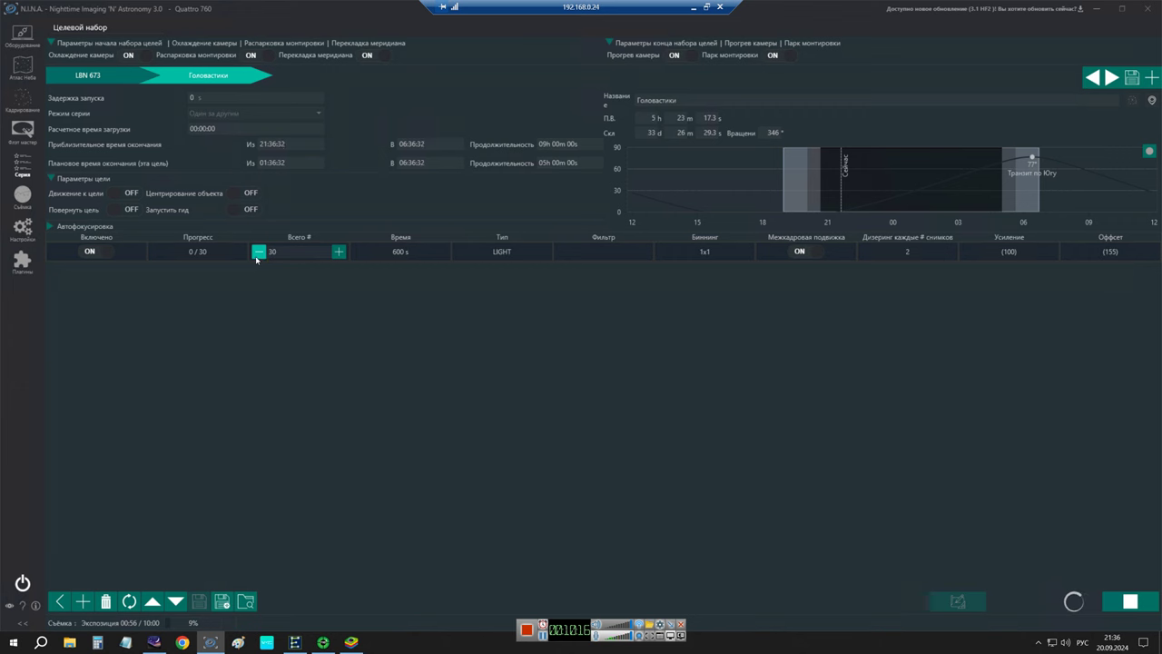
{"action": "left_click", "coordinate": [1004, 167]}
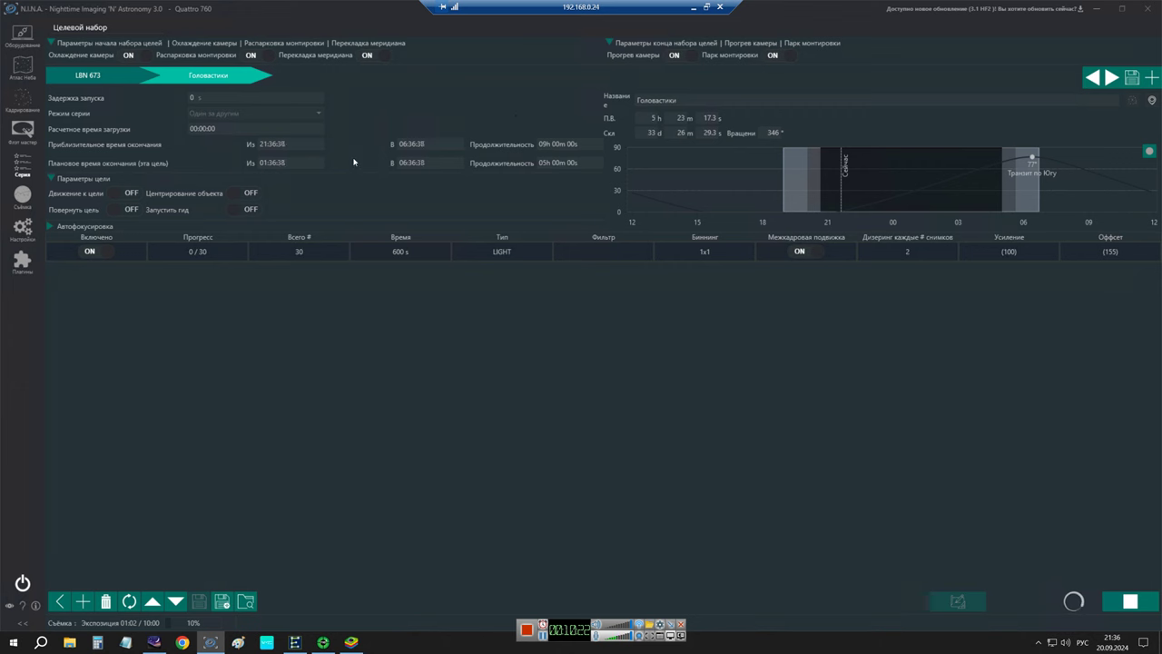
{"action": "left_click", "coordinate": [281, 257]}
{"action": "left_click", "coordinate": [259, 253]}
{"action": "left_click", "coordinate": [258, 253]}
{"action": "left_click", "coordinate": [258, 252]}
{"action": "left_click", "coordinate": [259, 253]}
{"action": "left_click", "coordinate": [259, 252]}
{"action": "left_click", "coordinate": [259, 252]}
{"action": "left_click", "coordinate": [259, 253]}
{"action": "left_click", "coordinate": [259, 252]}
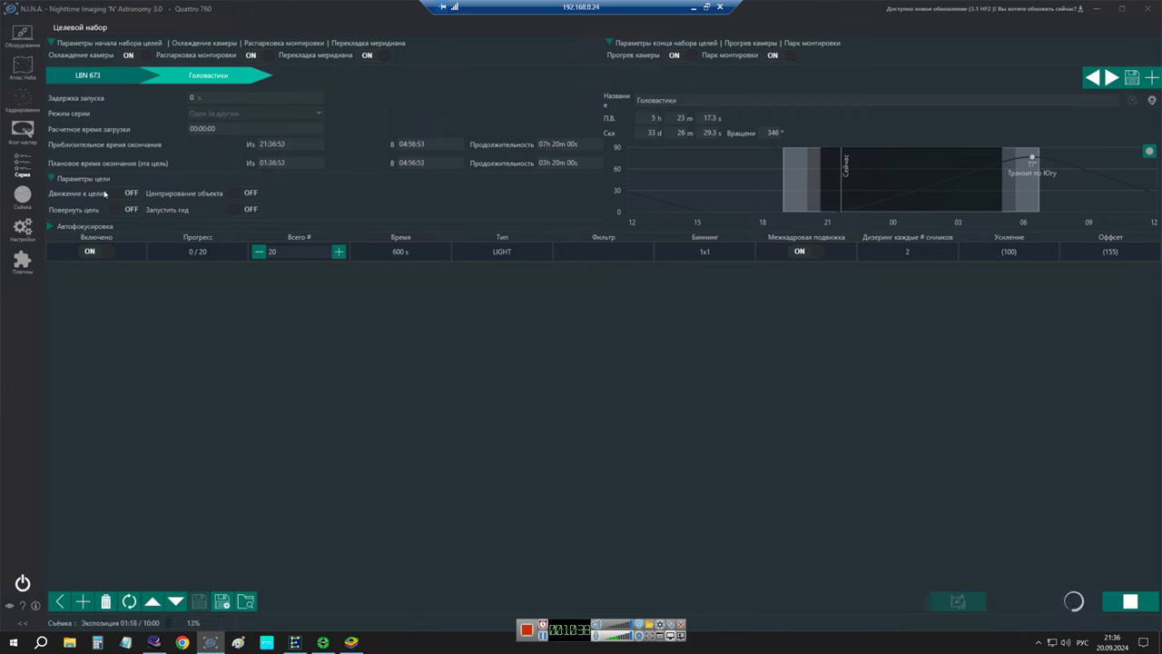
Return to the LBN 673 target and reduce its total number of exposures by two
{"action": "left_click", "coordinate": [88, 80]}
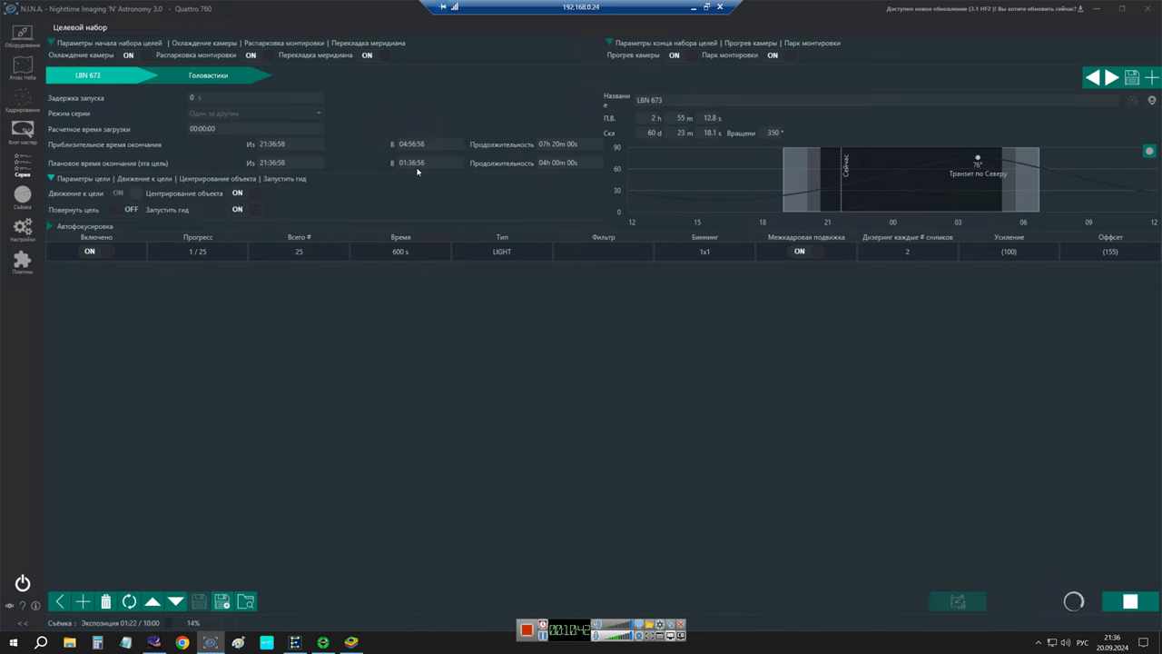
{"action": "left_click", "coordinate": [258, 252]}
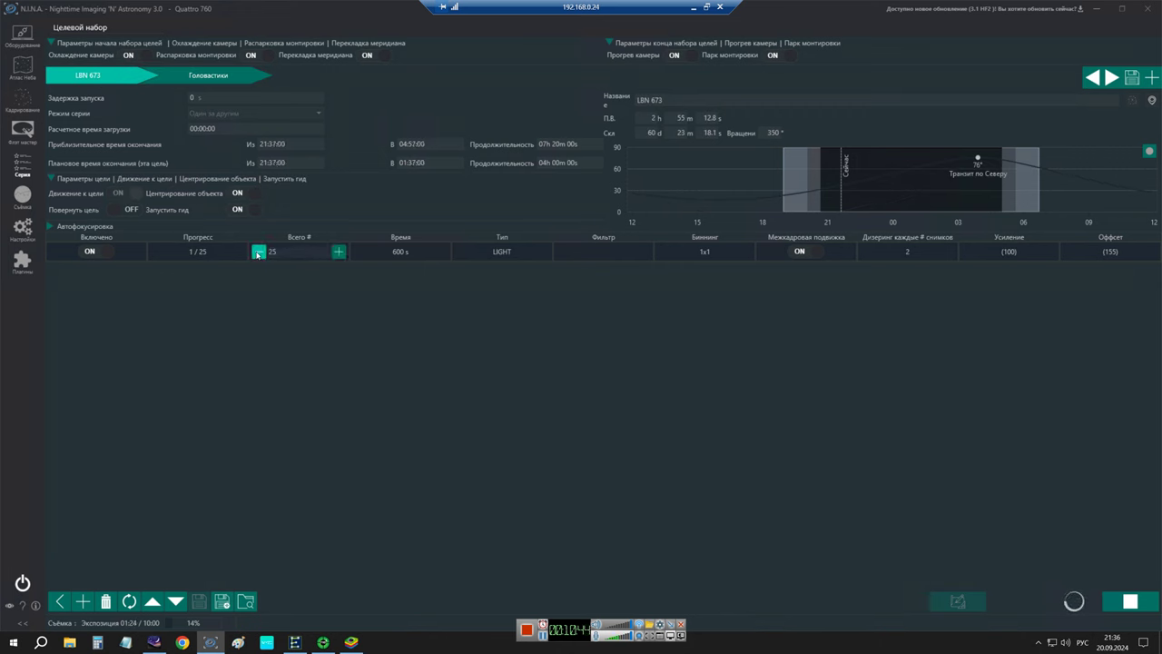
{"action": "left_click", "coordinate": [258, 251]}
Set the total number of Головастики exposures to 23 and check the planned end time against the target's altitude chart
{"action": "left_click", "coordinate": [232, 75]}
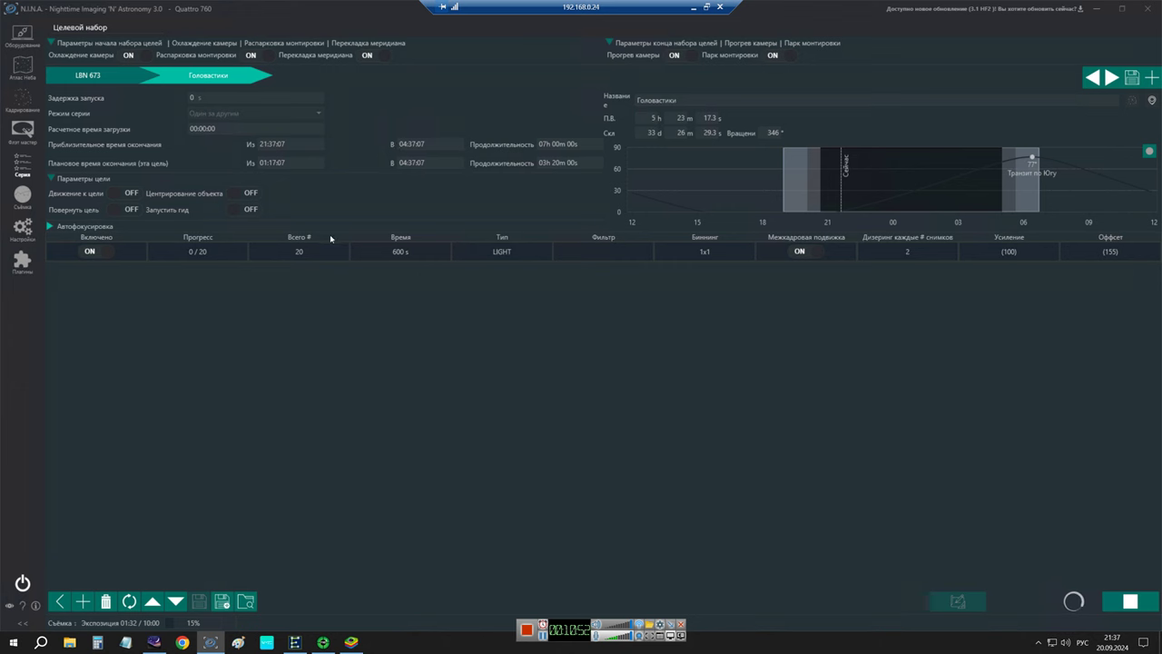
{"action": "left_click", "coordinate": [317, 253]}
{"action": "left_click", "coordinate": [459, 163]}
{"action": "mouse_move", "coordinate": [1002, 166]}
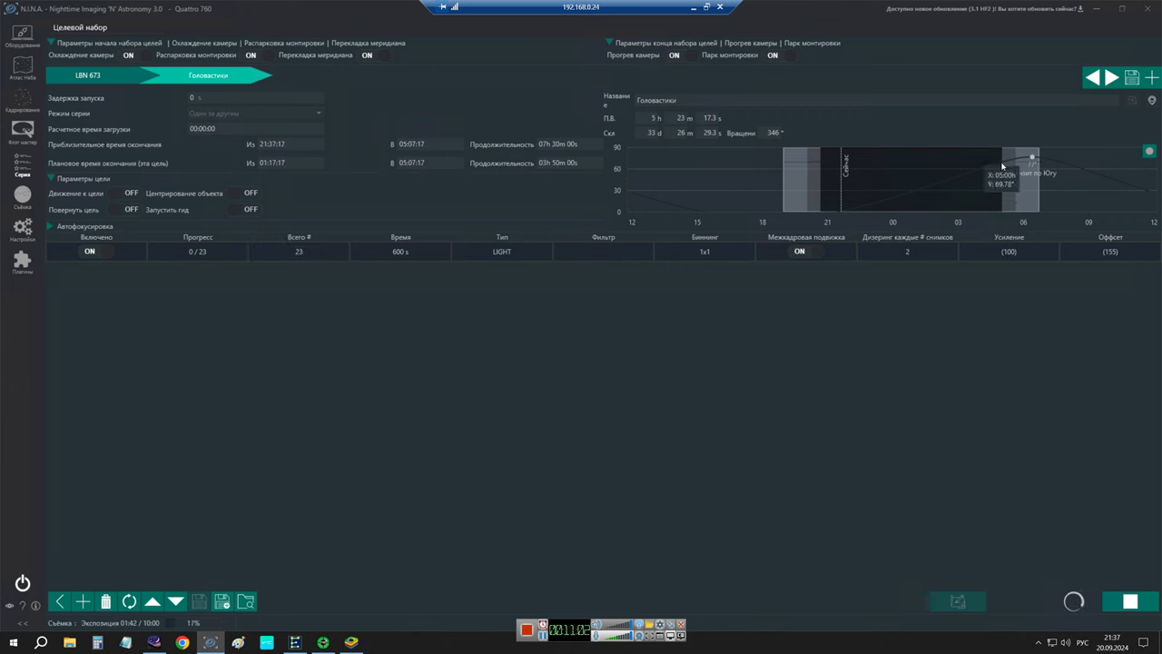